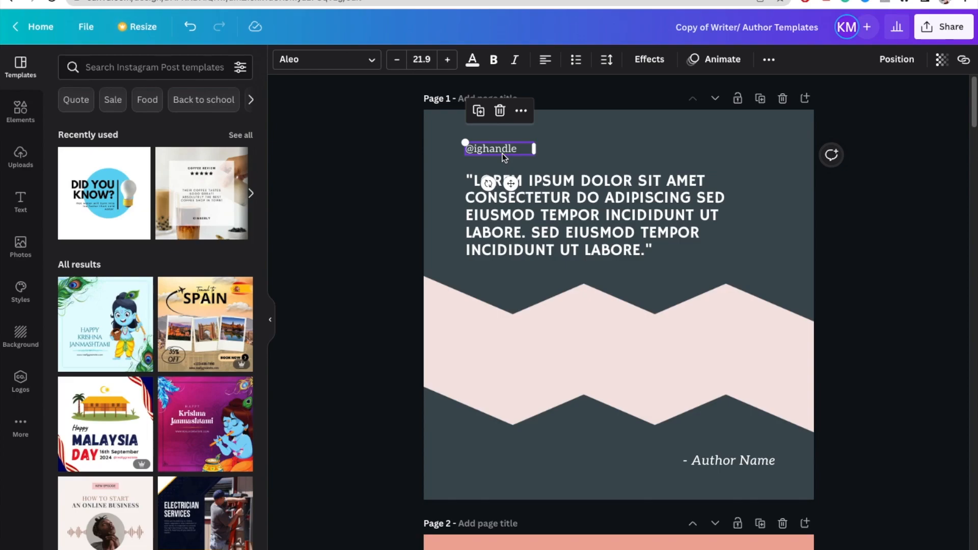
pyautogui.moveTo(502, 148); pyautogui.dragTo(721, 475)
pyautogui.click(169, 68)
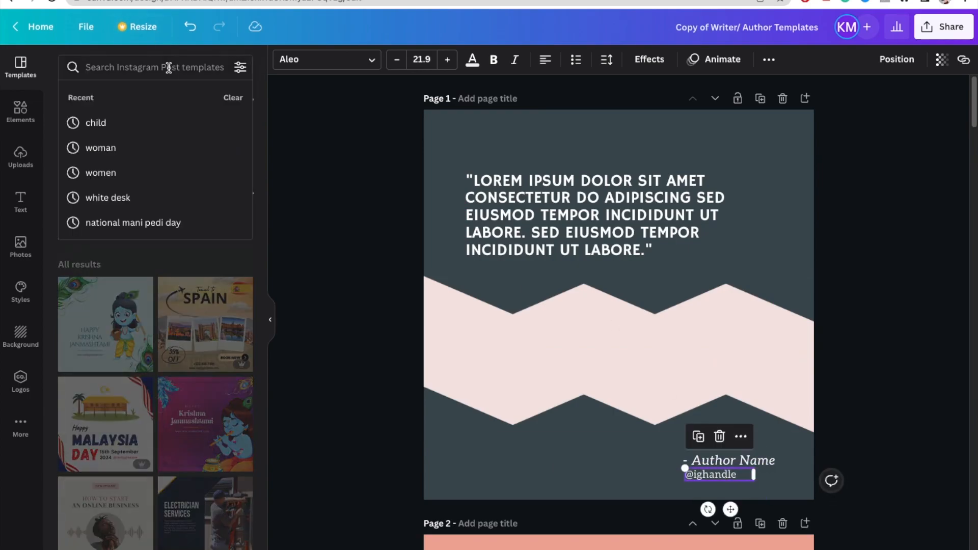
pyautogui.write('logo')
pyautogui.press('Return')
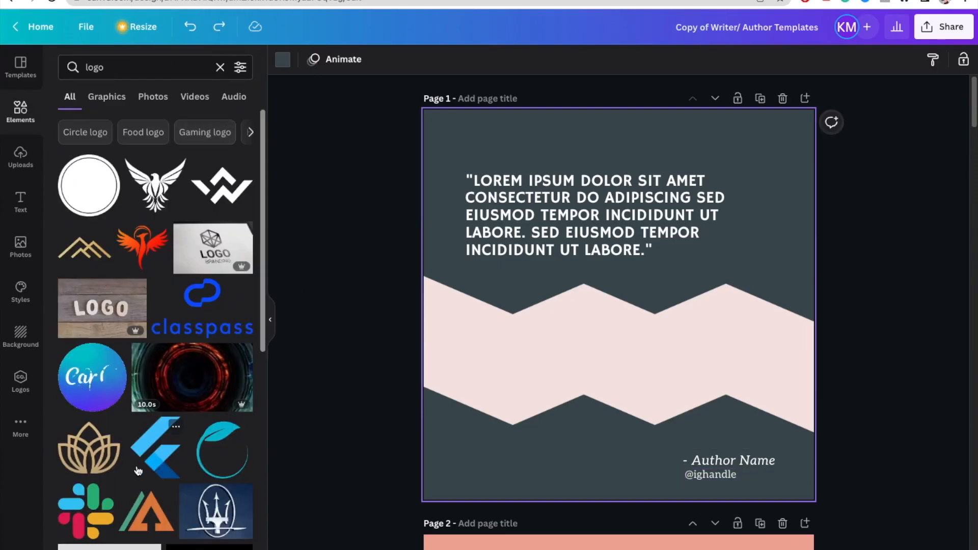
pyautogui.moveTo(222, 444); pyautogui.dragTo(667, 335)
pyautogui.moveTo(709, 394); pyautogui.dragTo(483, 137)
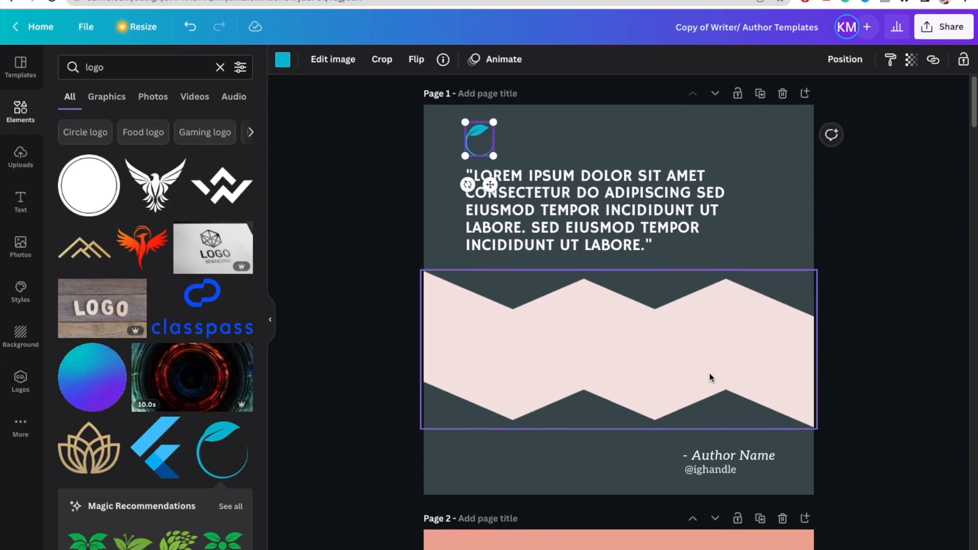
# Step: Change the background colour of page 2 to black
pyautogui.scroll(-6, 710, 373)
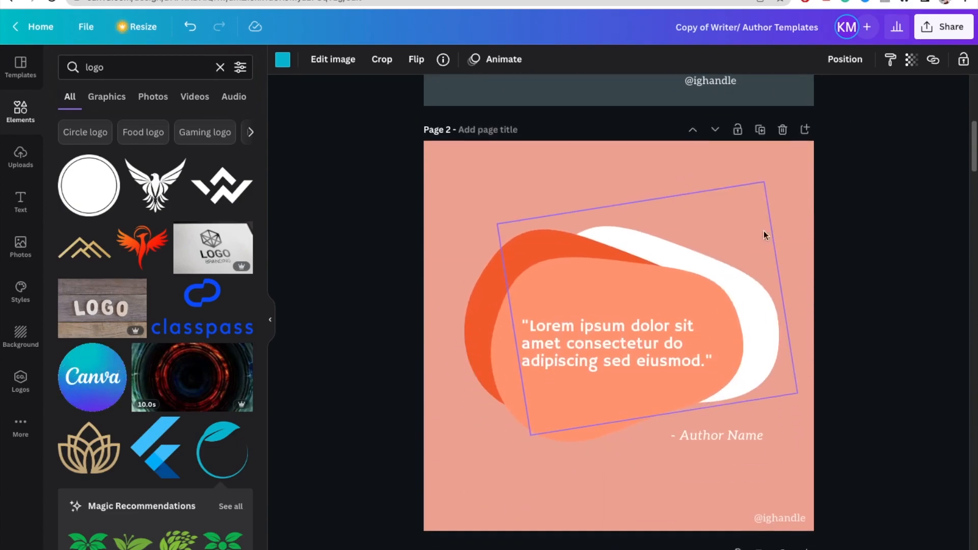
pyautogui.click(788, 160)
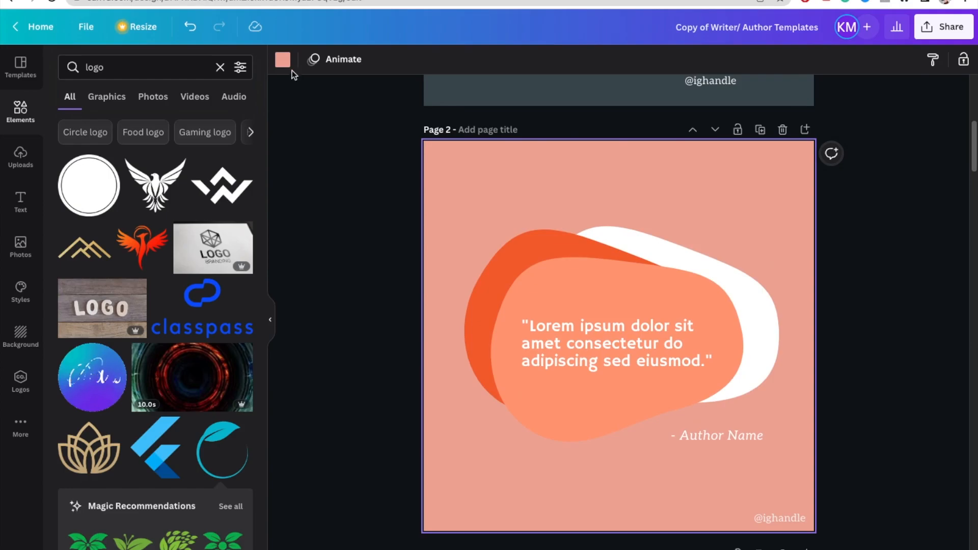
pyautogui.click(283, 60)
pyautogui.click(79, 163)
pyautogui.click(105, 158)
pyautogui.click(108, 127)
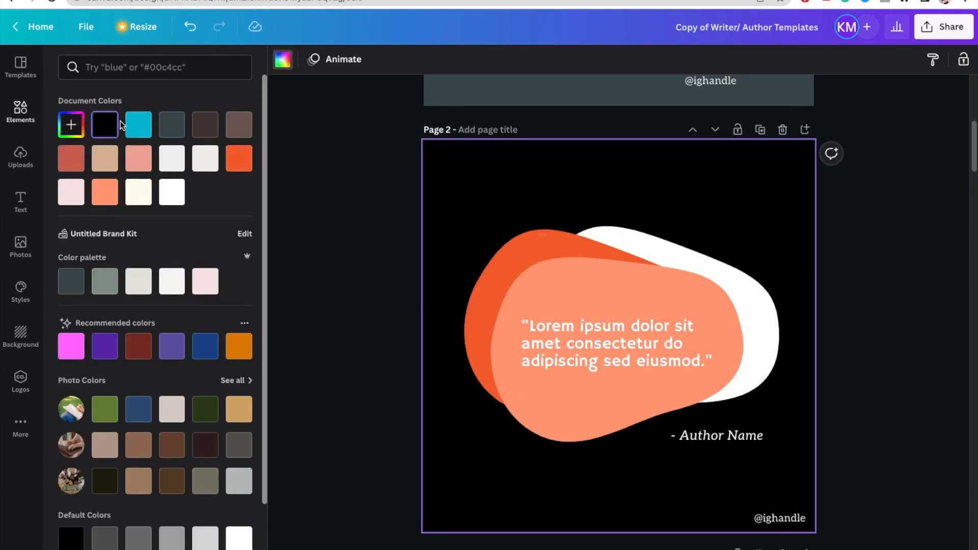
# Step: Review the quote designs on pages 2 and 3, and examine the heading, photos and captions of the "Do you prefer..." design on page 4
pyautogui.click(770, 522)
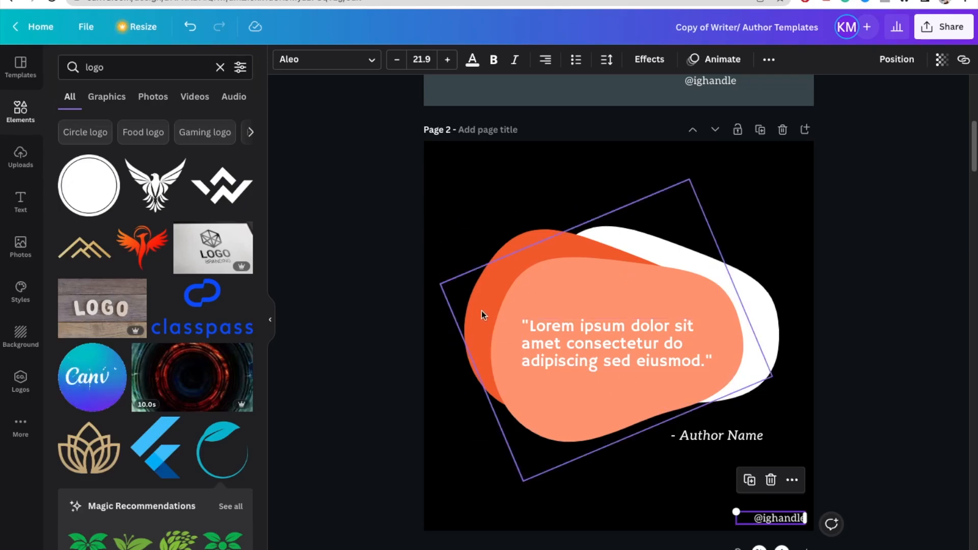
pyautogui.scroll(-4, 407, 265)
pyautogui.scroll(-5, 451, 292)
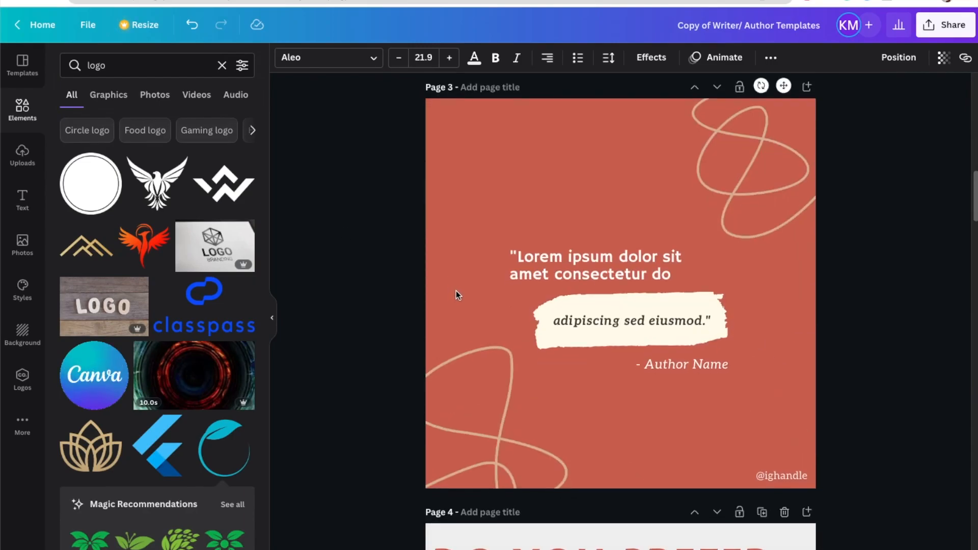
pyautogui.scroll(-1, 634, 317)
pyautogui.scroll(-8, 634, 316)
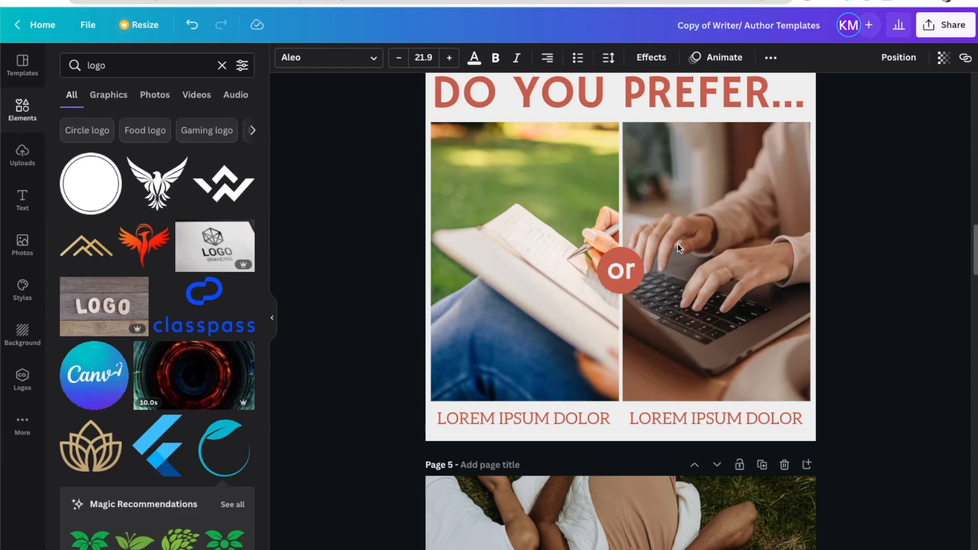
pyautogui.scroll(1, 671, 294)
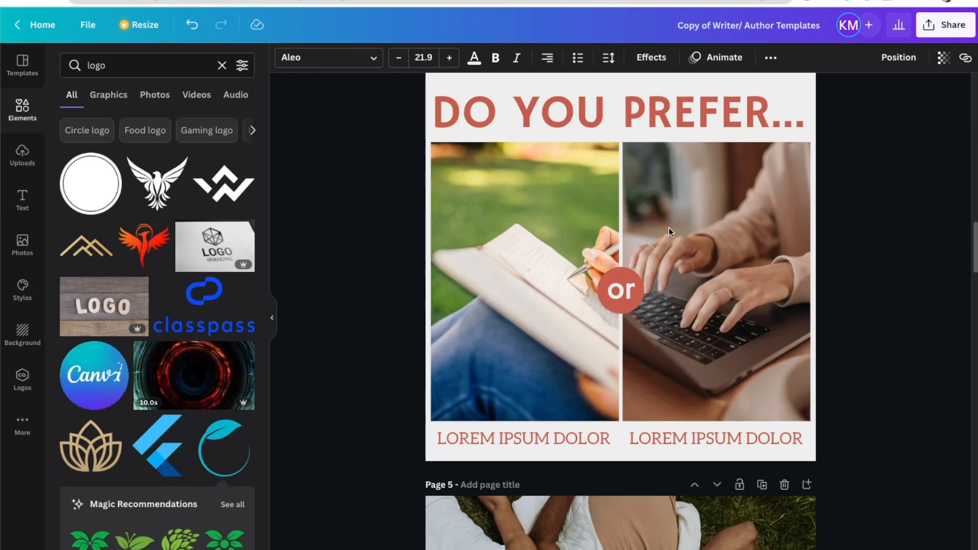
pyautogui.click(662, 126)
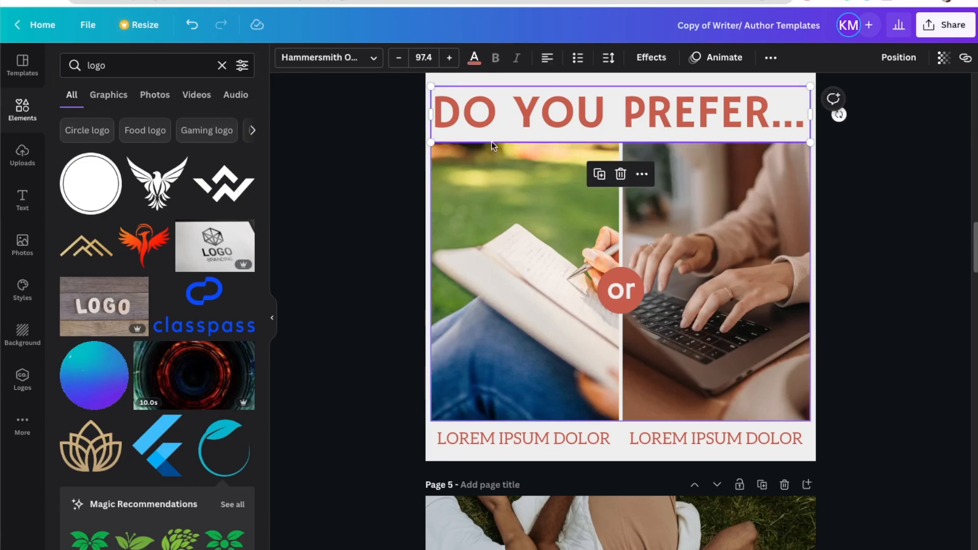
pyautogui.click(558, 251)
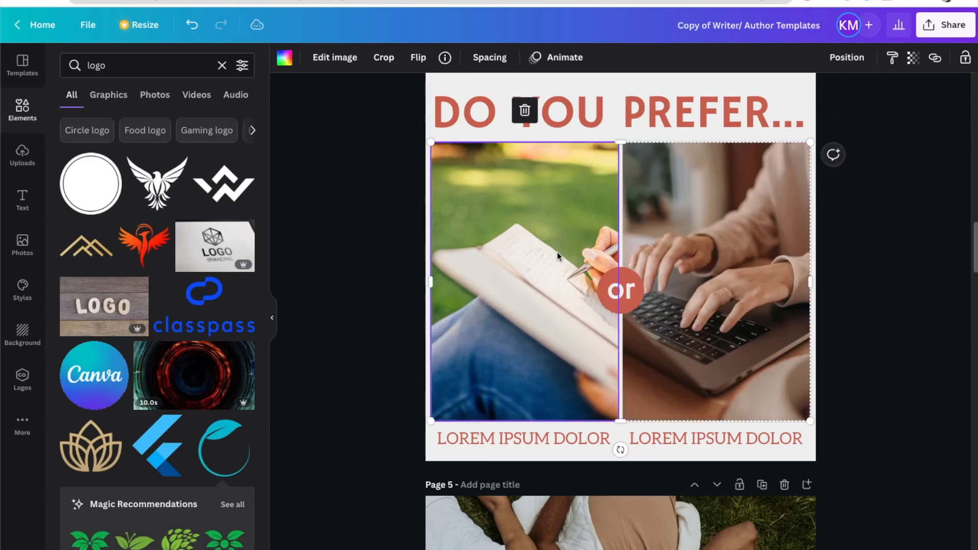
pyautogui.click(757, 222)
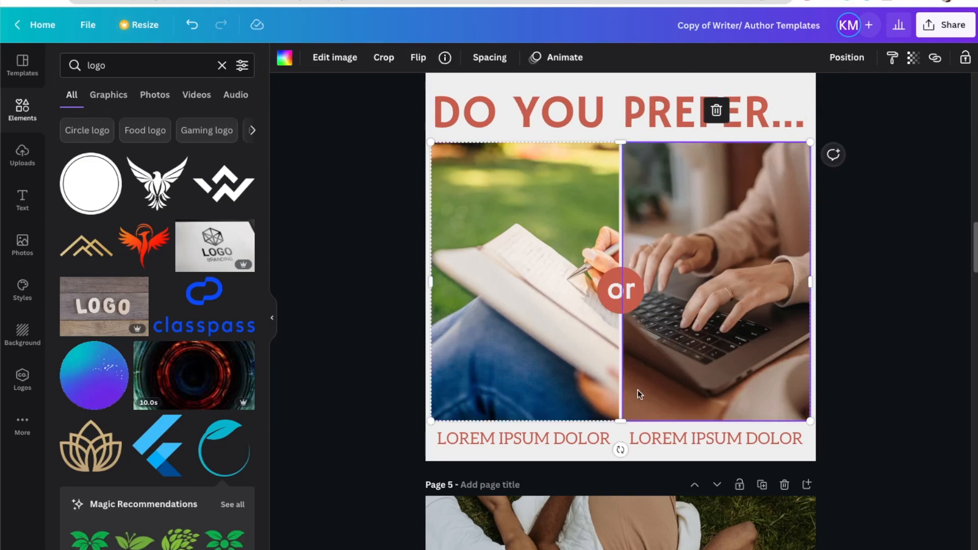
pyautogui.click(526, 434)
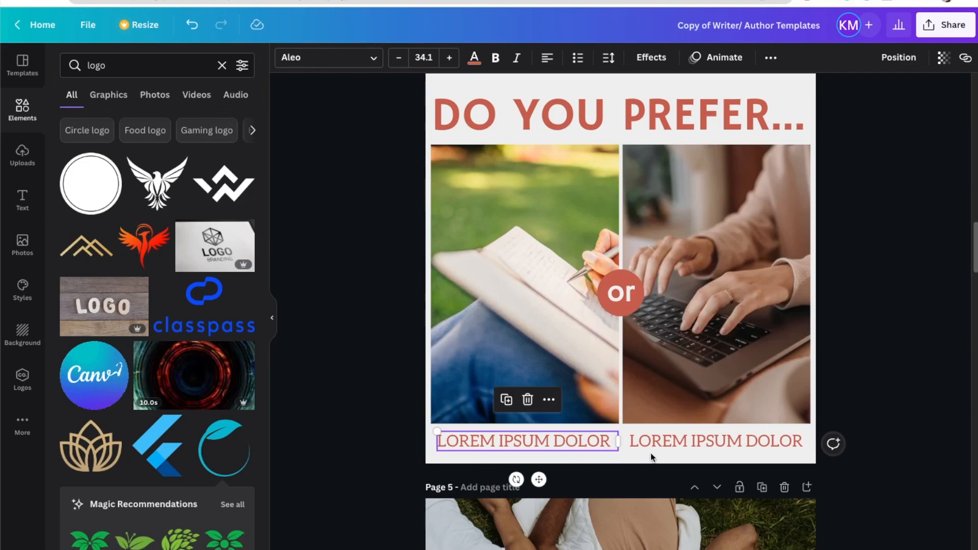
pyautogui.click(681, 441)
pyautogui.click(556, 445)
pyautogui.click(679, 446)
pyautogui.click(538, 444)
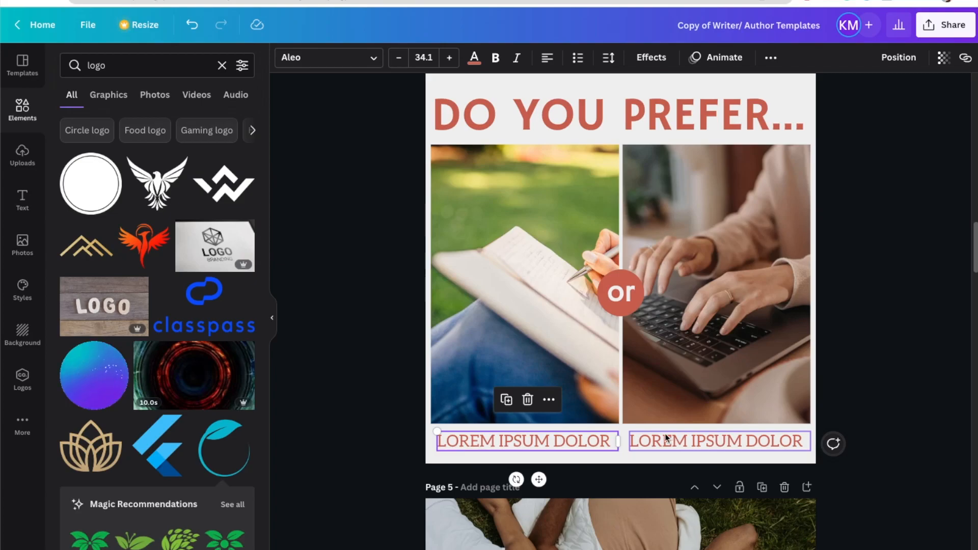
# Step: Search the elements for "cat" and replace the notebook-writing photo on page 4 with the cat peeking through torn paper
pyautogui.click(23, 108)
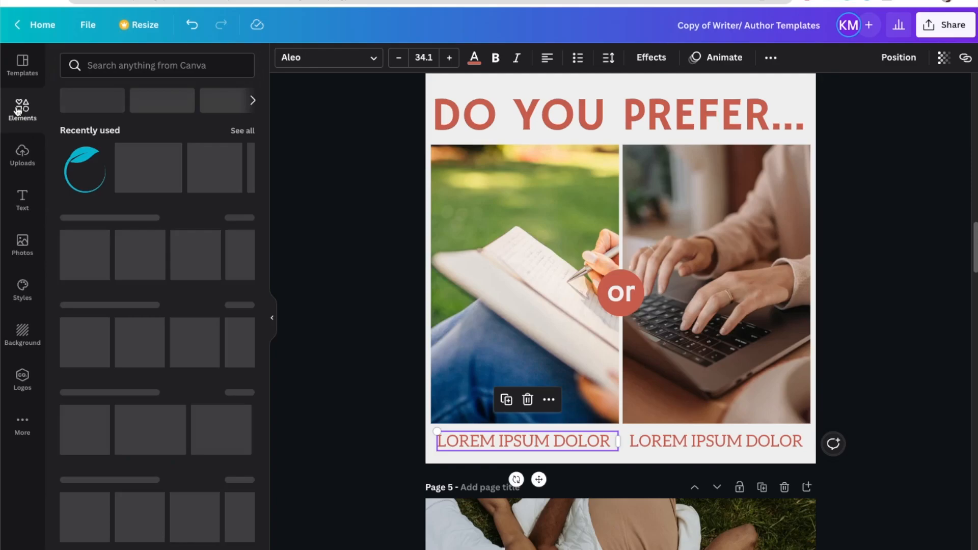
pyautogui.click(157, 63)
pyautogui.write('cat')
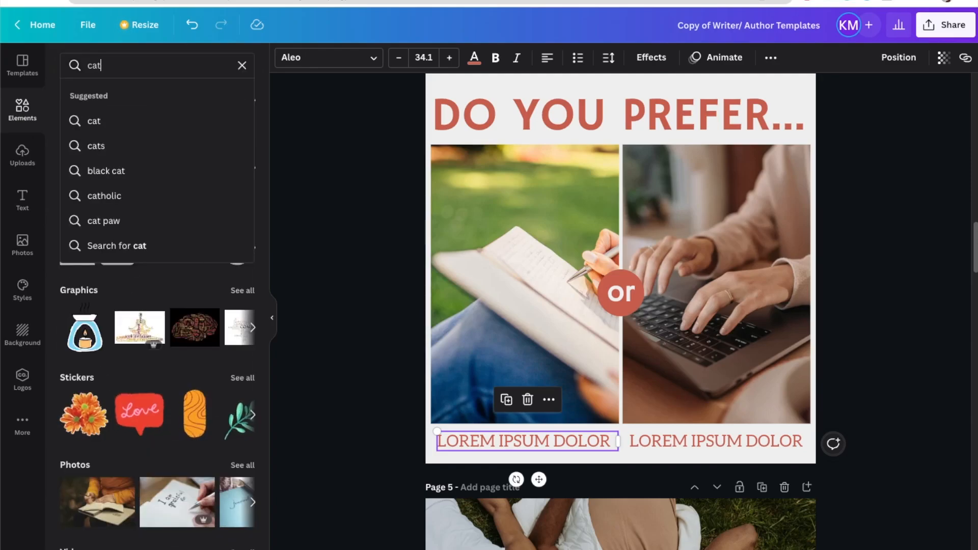
pyautogui.press('Return')
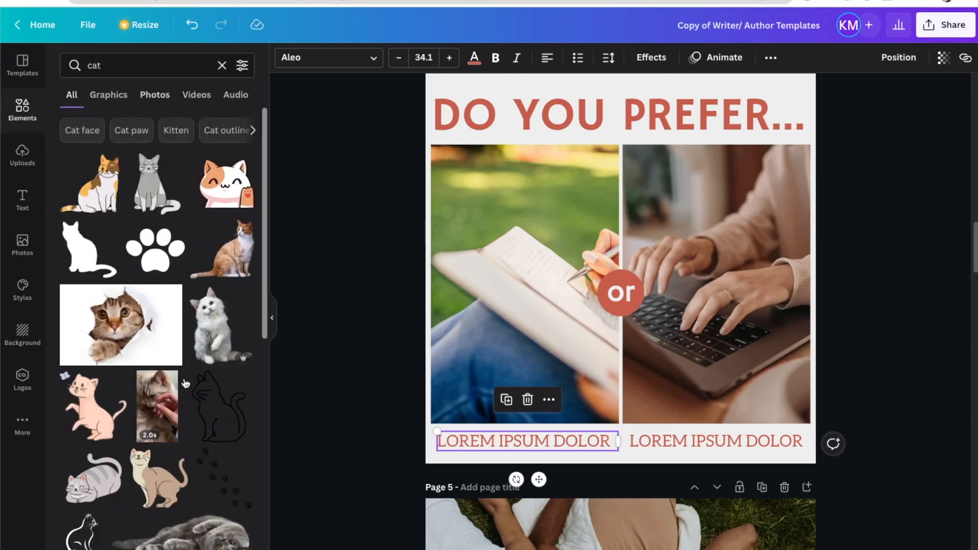
pyautogui.moveTo(118, 334); pyautogui.dragTo(494, 249)
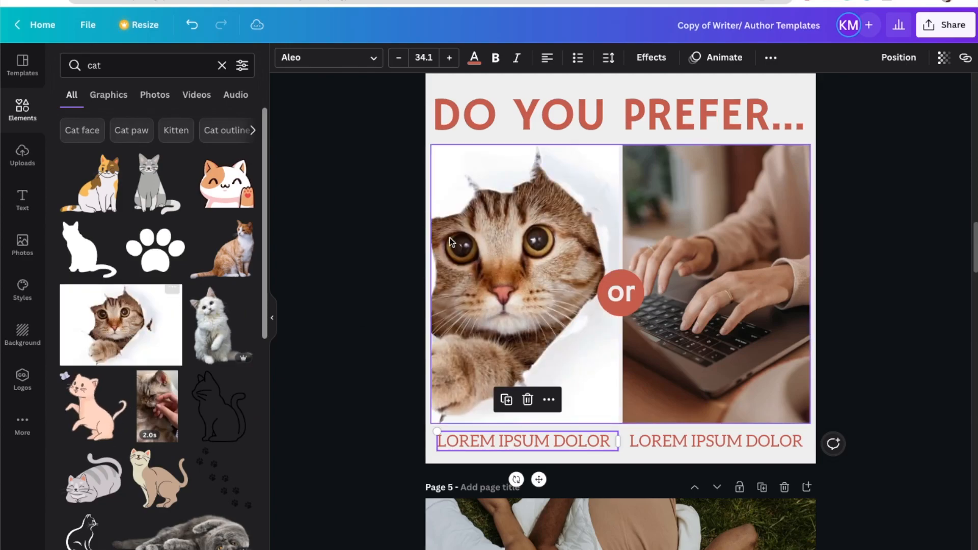
# Step: Search the elements for "dog" and replace the laptop photo on page 4 with the black, white and brown puppy on grass
pyautogui.click(119, 65)
pyautogui.write('dog')
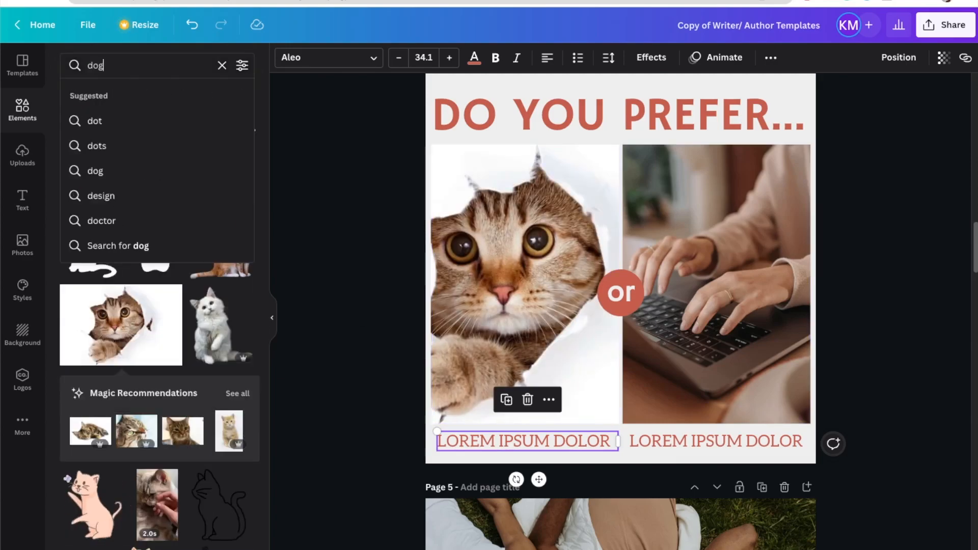
pyautogui.press('Return')
pyautogui.moveTo(192, 336); pyautogui.dragTo(761, 232)
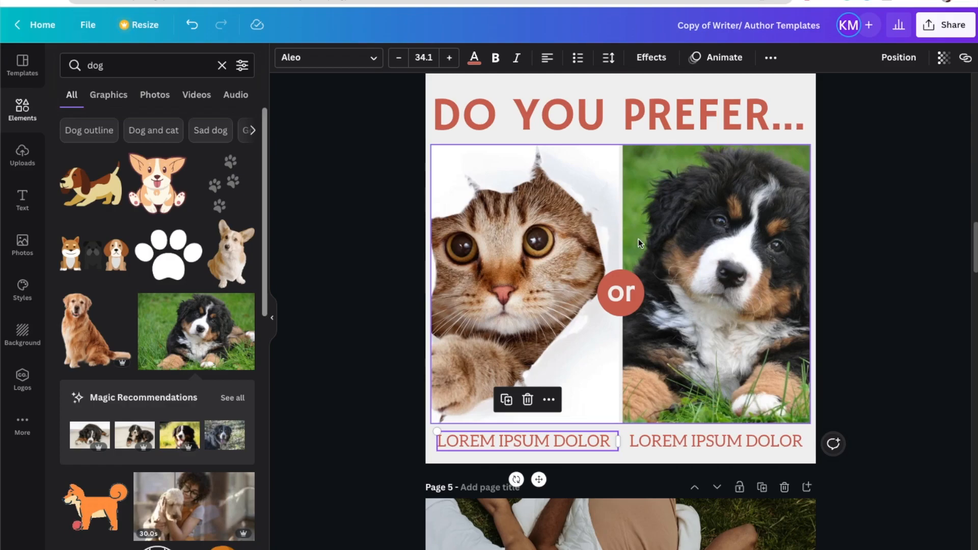
pyautogui.click(881, 330)
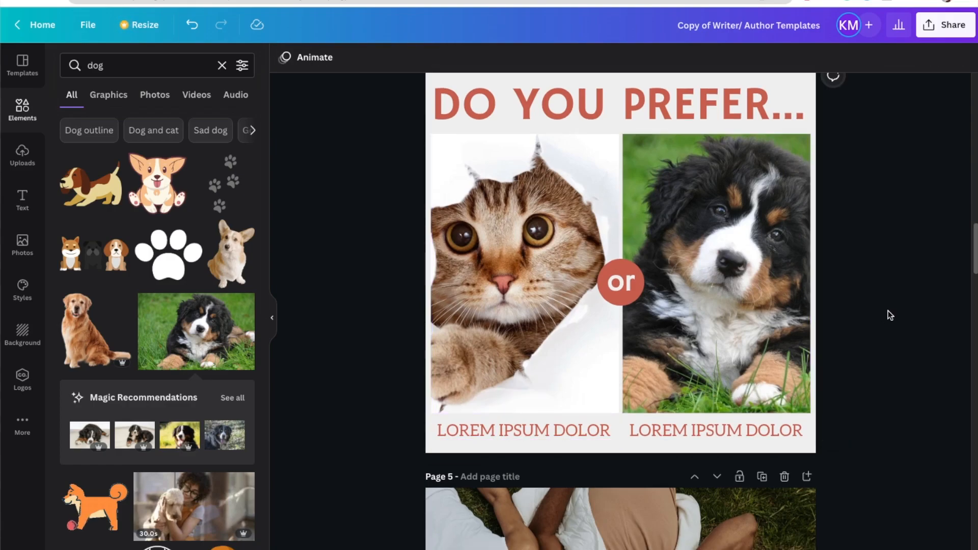
# Step: Replace the background photo of the group of friends on page 5 with the puppy-on-grass photo
pyautogui.scroll(-8, 888, 311)
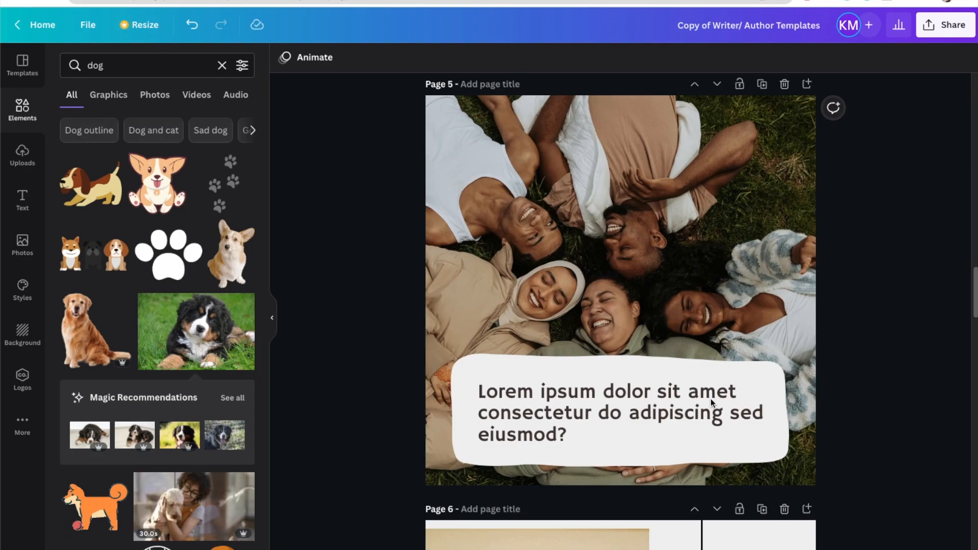
pyautogui.scroll(4, 708, 365)
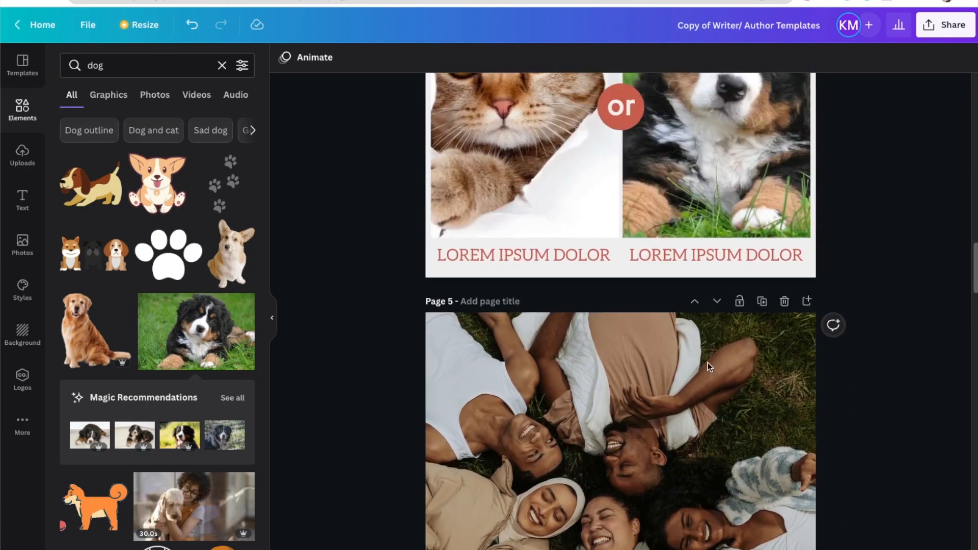
pyautogui.scroll(4, 708, 363)
pyautogui.scroll(-4, 609, 311)
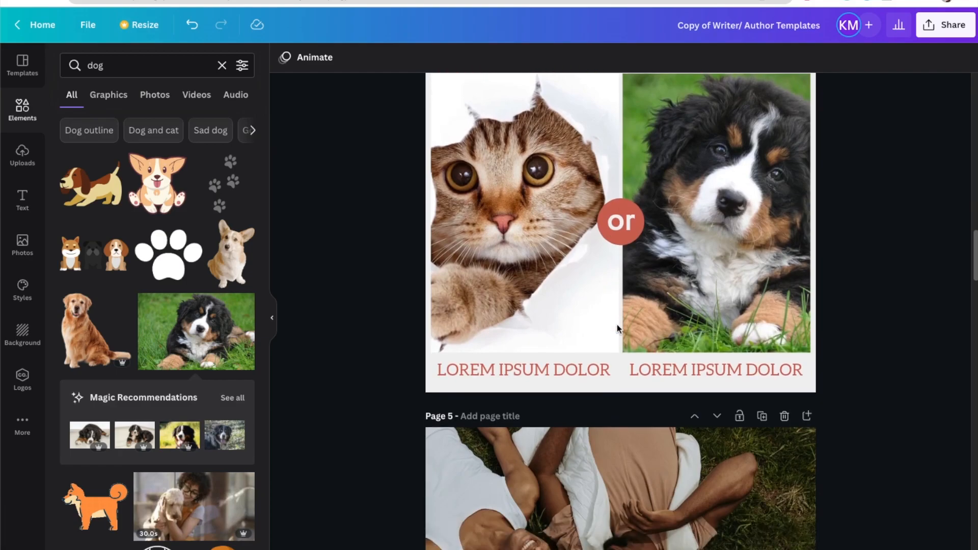
pyautogui.scroll(-1, 703, 359)
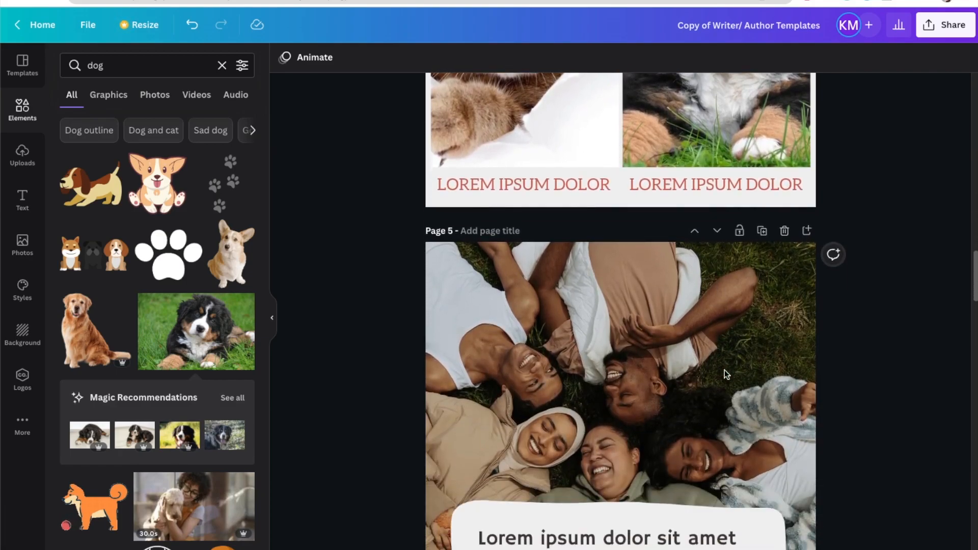
pyautogui.scroll(-2, 715, 378)
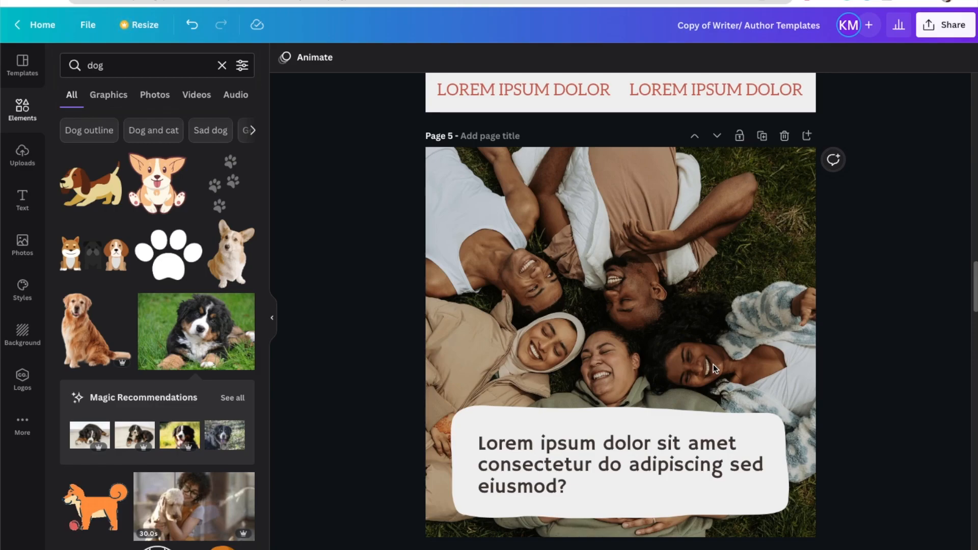
pyautogui.click(676, 452)
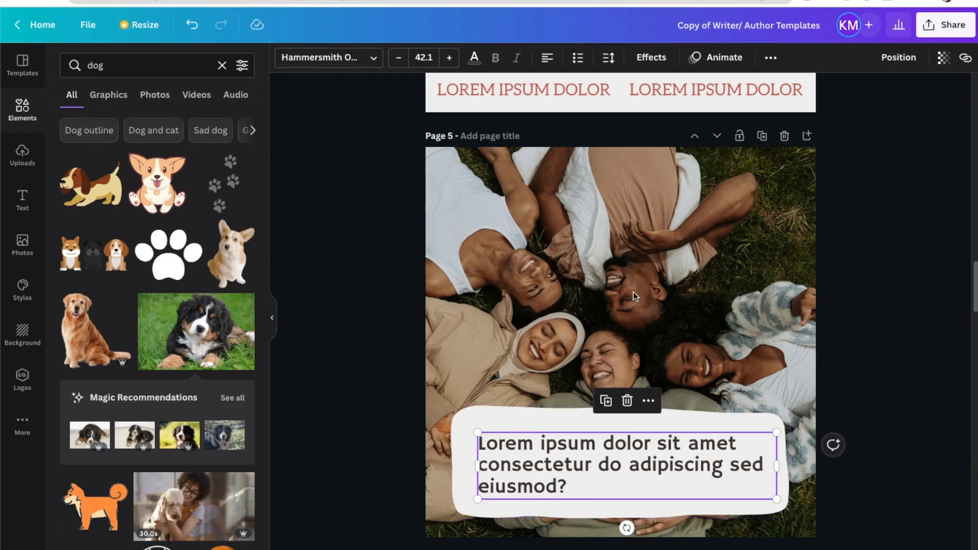
pyautogui.scroll(-1, 639, 292)
pyautogui.moveTo(189, 324); pyautogui.dragTo(448, 208)
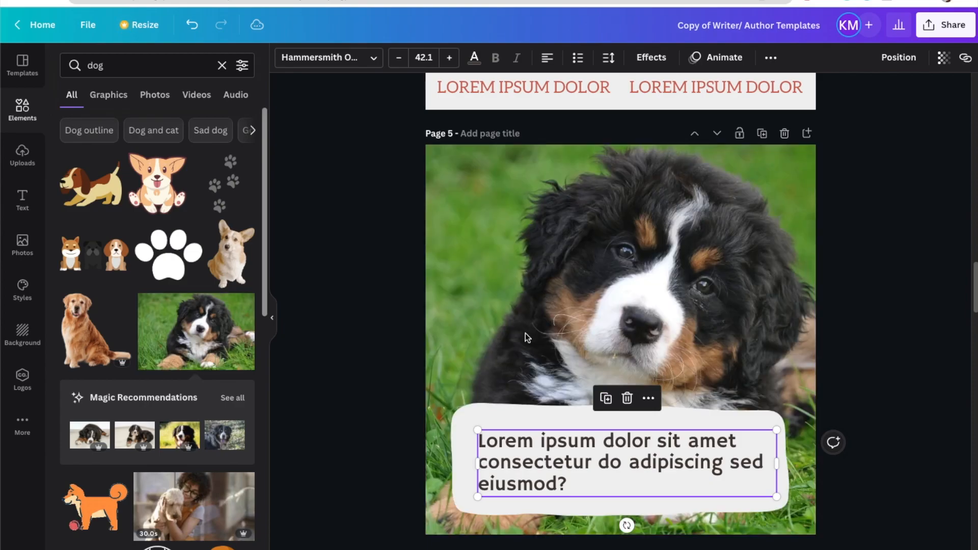
# Step: Recolour the text box shape behind page 5's question with the light grey from the puppy photo's colours
pyautogui.click(493, 421)
pyautogui.click(285, 57)
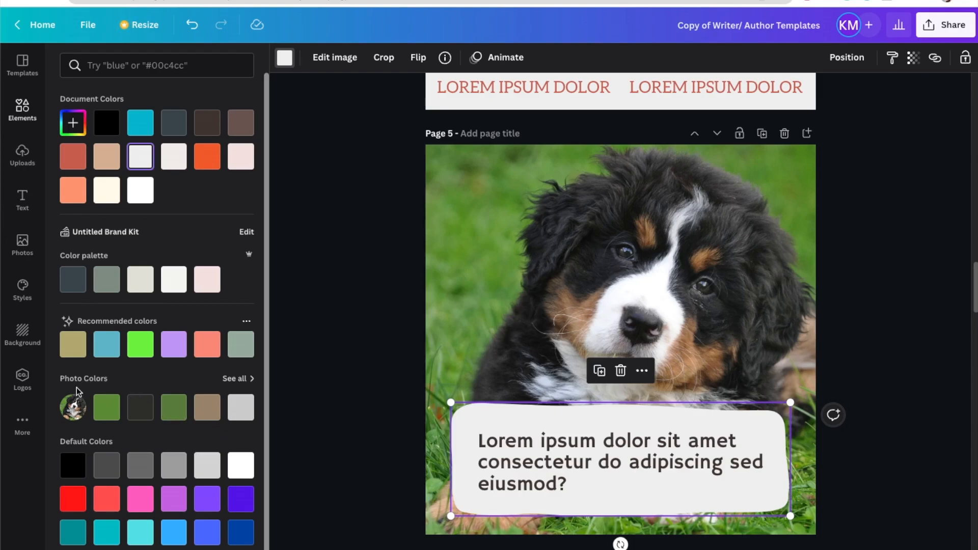
pyautogui.click(206, 412)
pyautogui.click(251, 415)
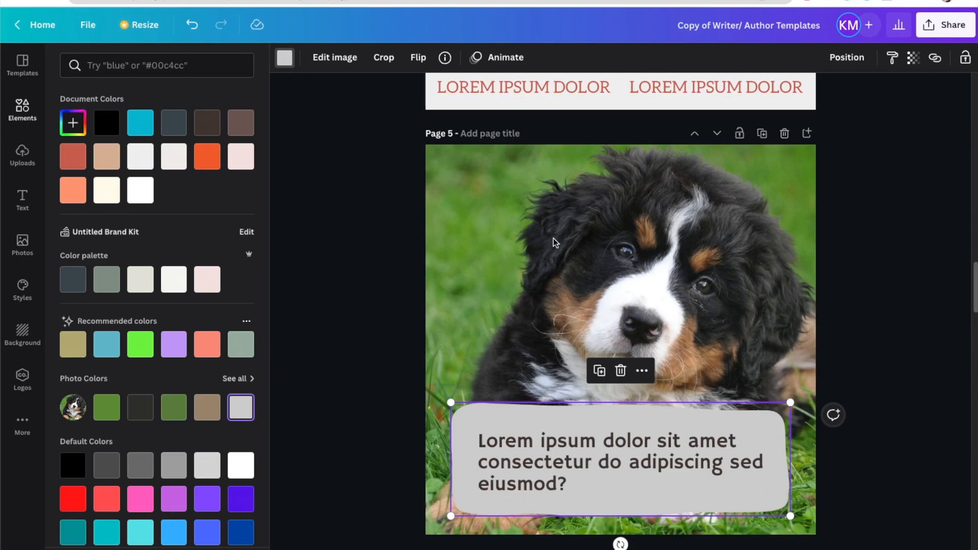
pyautogui.click(448, 286)
# Step: Look over the finished page 5 and examine the photo-and-question layout on page 6
pyautogui.scroll(-5, 447, 286)
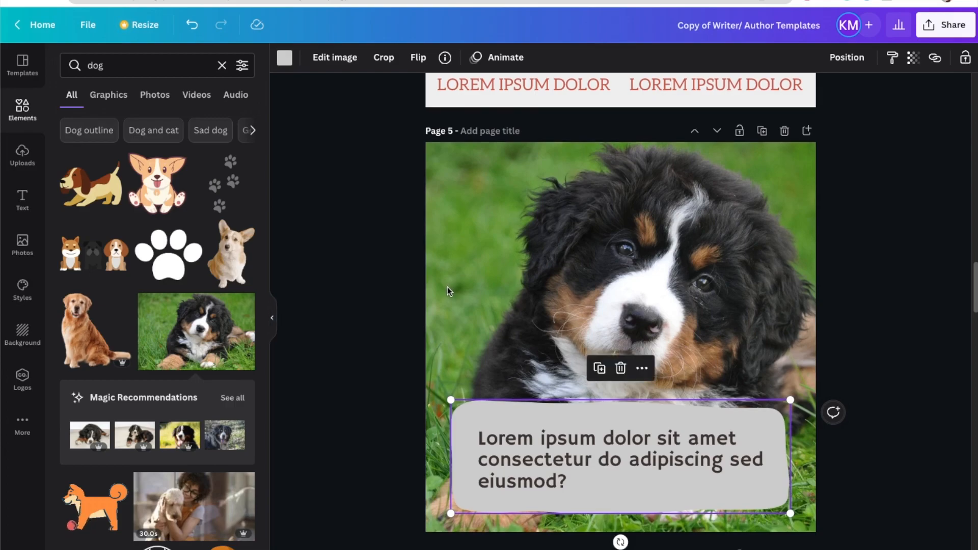
pyautogui.scroll(5, 496, 247)
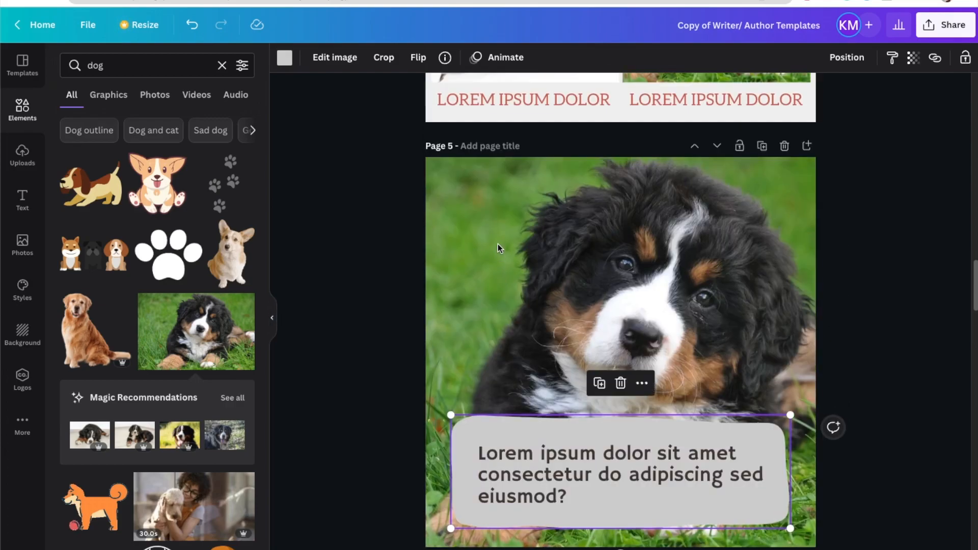
pyautogui.scroll(-4, 522, 242)
pyautogui.scroll(-3, 540, 209)
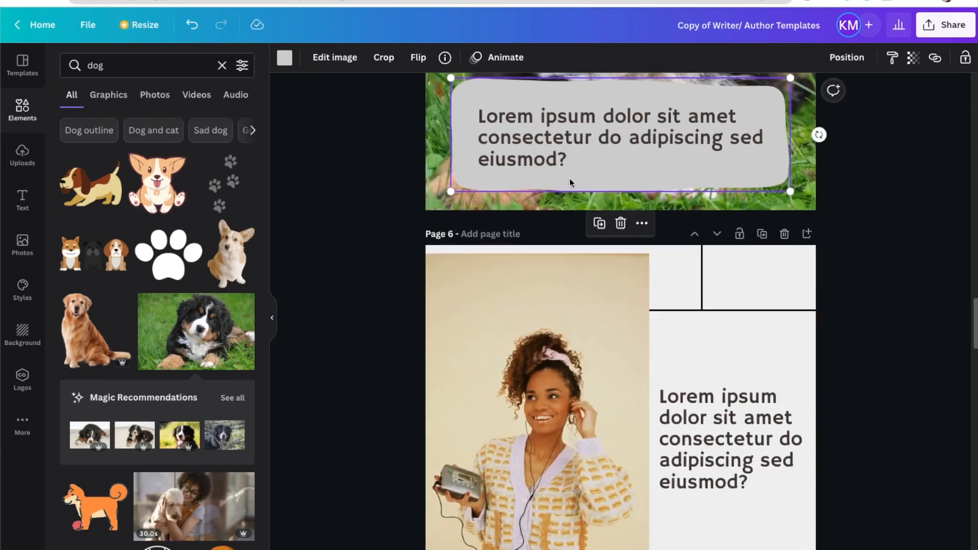
pyautogui.scroll(-2, 570, 178)
pyautogui.scroll(-2, 559, 305)
pyautogui.scroll(1, 560, 289)
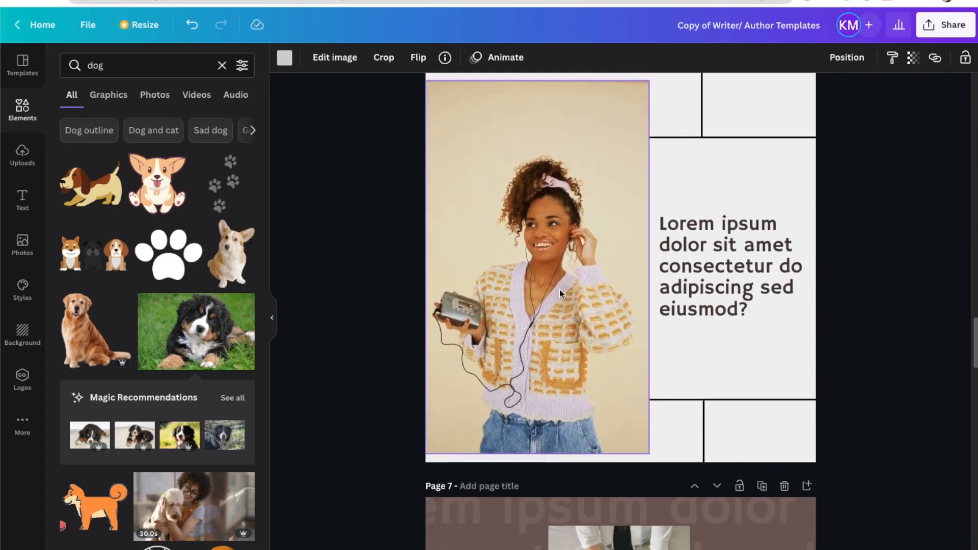
# Step: Delete the oversized faded background text behind the laptop photo on page 7
pyautogui.click(723, 282)
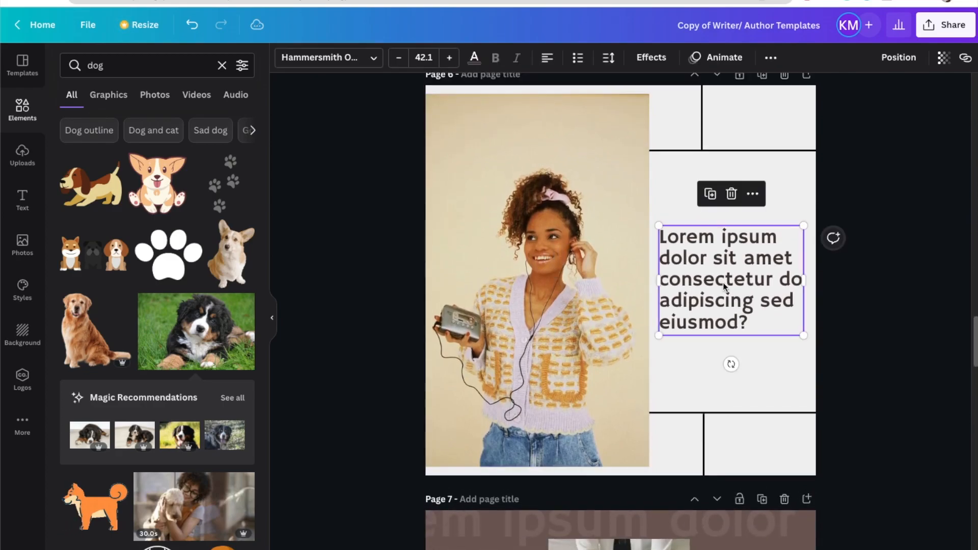
pyautogui.scroll(-5, 763, 285)
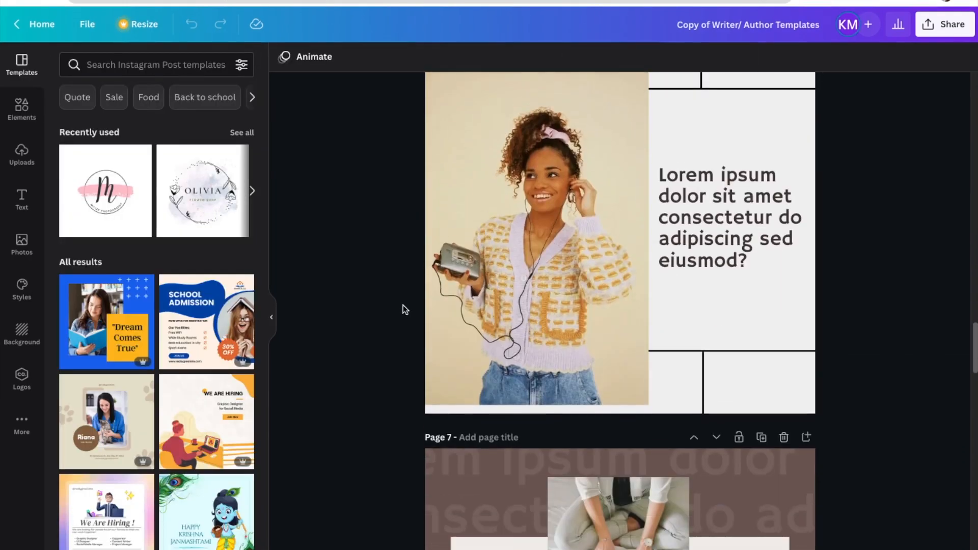
pyautogui.scroll(-6, 405, 304)
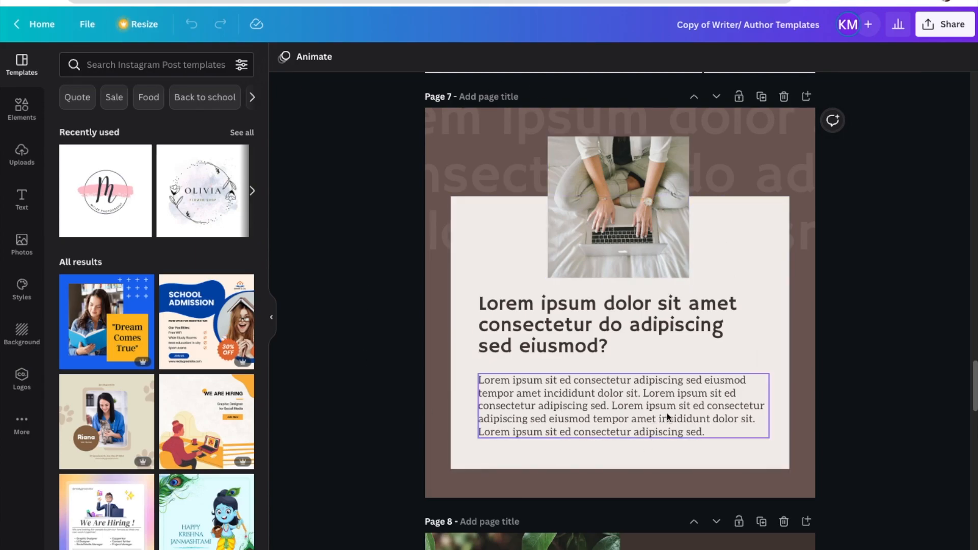
pyautogui.click(479, 135)
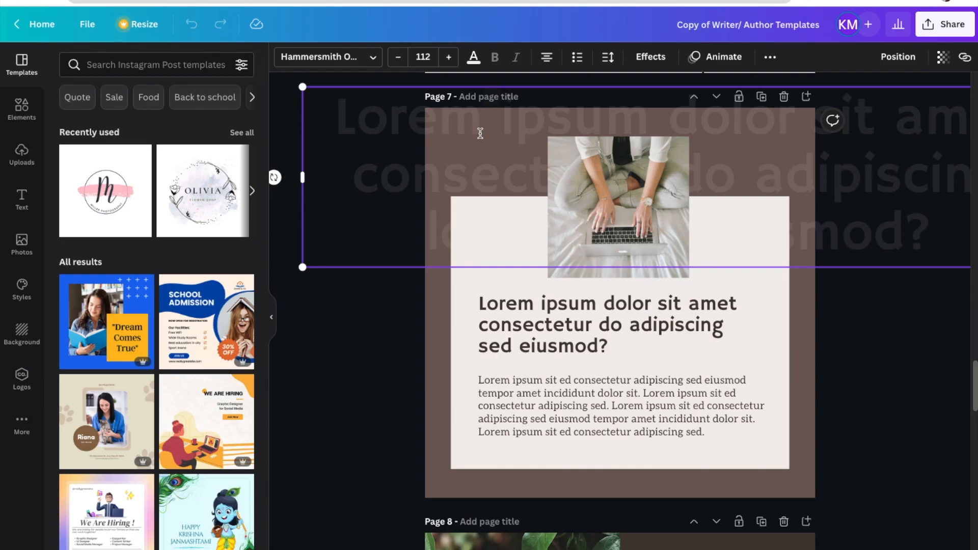
pyautogui.click(423, 389)
pyautogui.click(506, 179)
pyautogui.moveTo(507, 179); pyautogui.dragTo(508, 158)
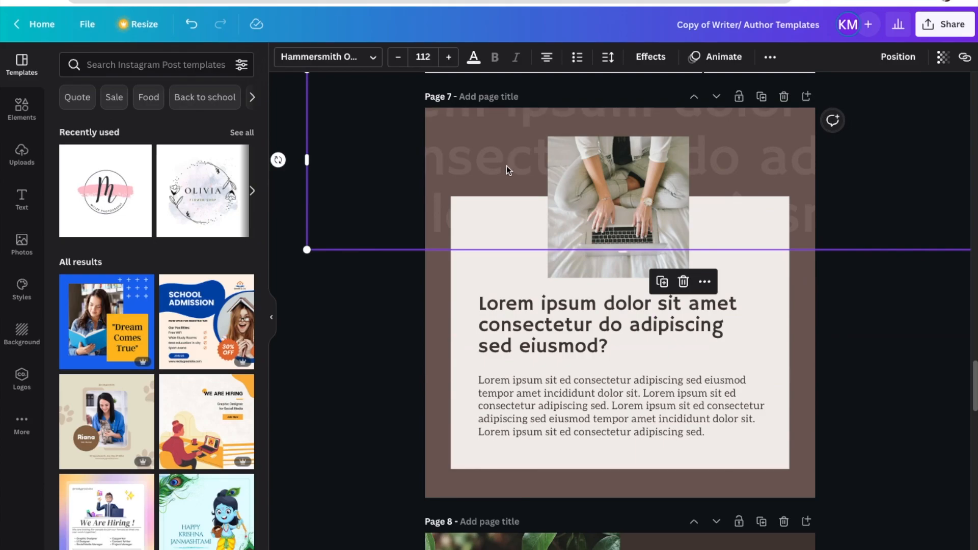
pyautogui.press('Delete')
# Step: Duplicate page 7's question heading and enlarge the copy to size 98.6 across the upper part of the page, running past its edges
pyautogui.click(515, 305)
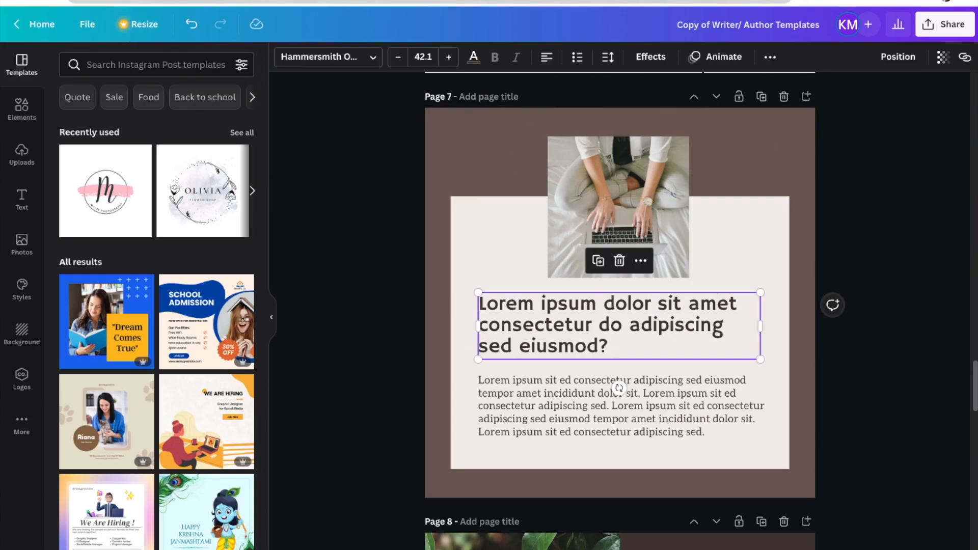
pyautogui.moveTo(498, 204); pyautogui.dragTo(496, 202)
pyautogui.press('super+v')
pyautogui.moveTo(512, 341); pyautogui.dragTo(434, 137)
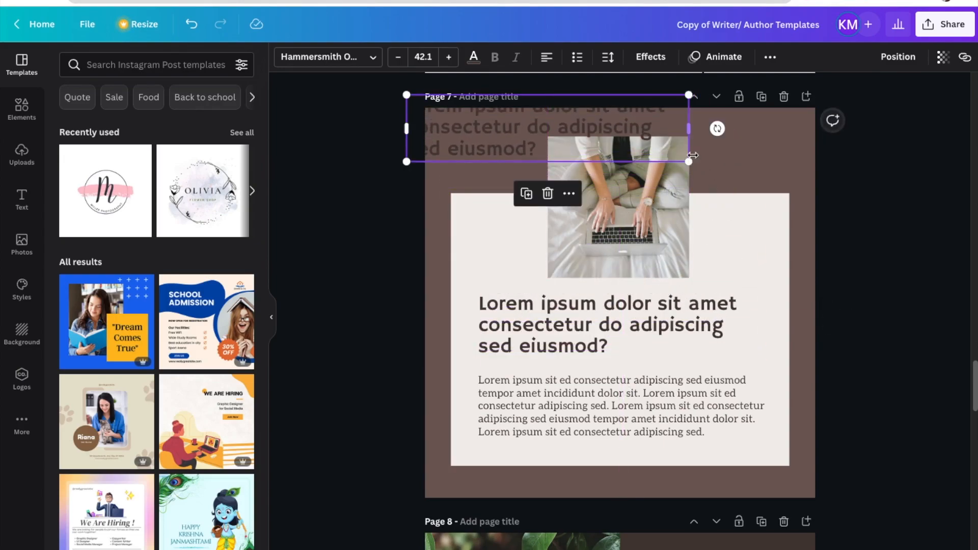
pyautogui.moveTo(689, 161); pyautogui.dragTo(940, 333)
pyautogui.moveTo(740, 116)
pyautogui.mouseDown()
pyautogui.moveTo(742, 134)
pyautogui.moveTo(736, 122)
pyautogui.mouseUp()
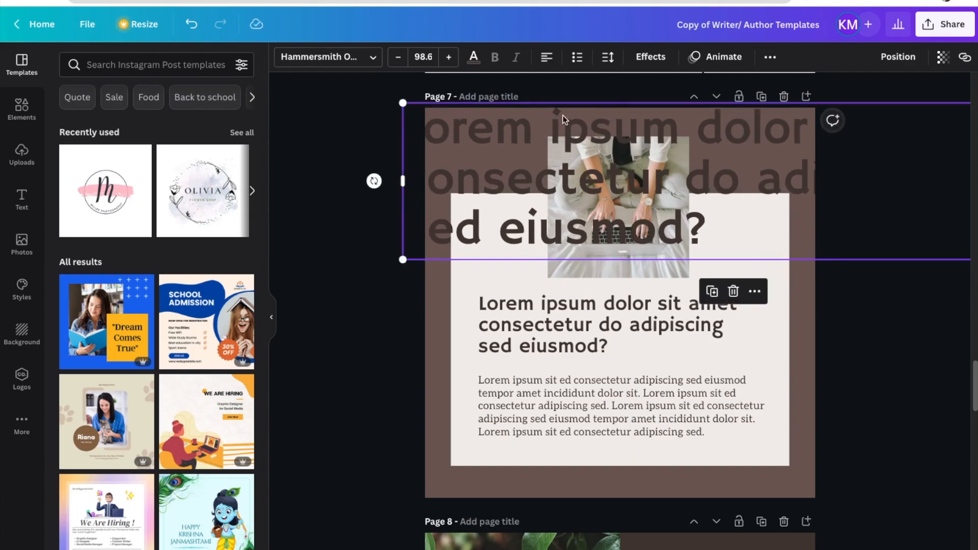
# Step: Send the enlarged heading copy on page 7 backward until it sits behind the photo and the cream box
pyautogui.click(770, 57)
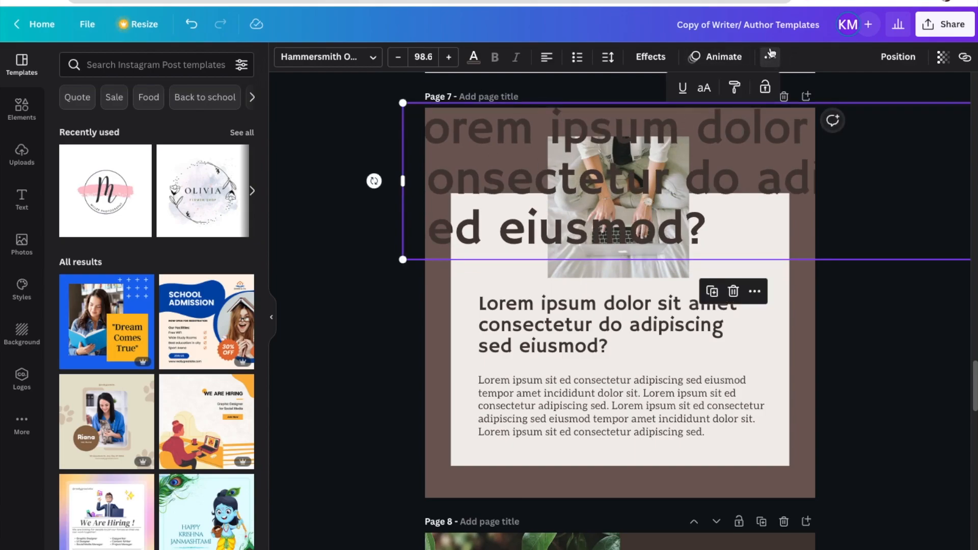
pyautogui.click(876, 58)
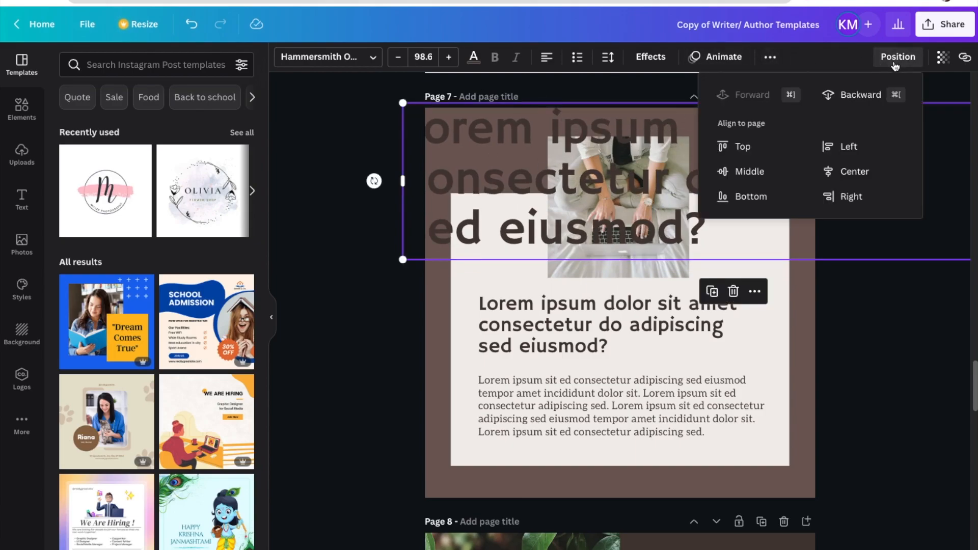
pyautogui.click(846, 97)
pyautogui.click(847, 99)
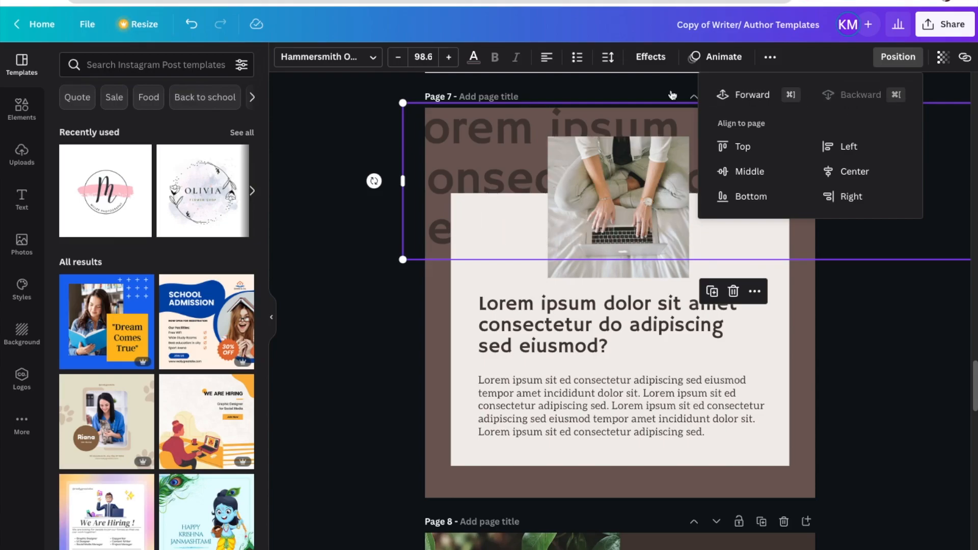
# Step: Lower the opacity of the enlarged background text on page 7 so it fades into the brown background
pyautogui.click(655, 58)
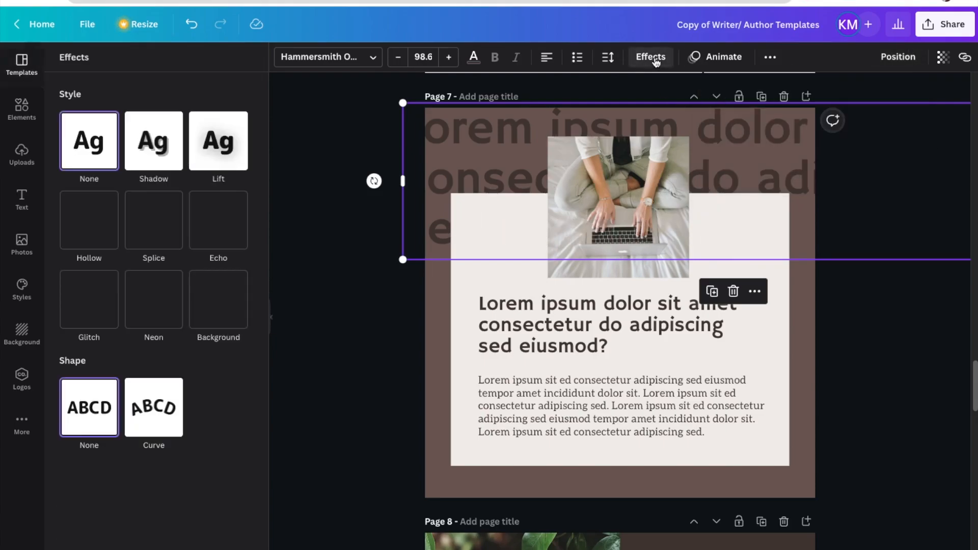
pyautogui.click(656, 59)
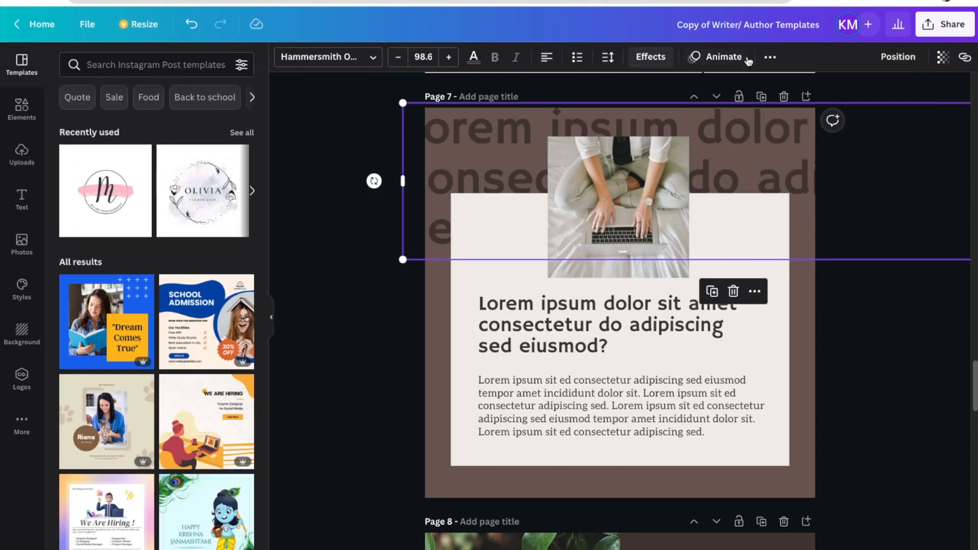
pyautogui.click(939, 61)
pyautogui.moveTo(935, 107); pyautogui.dragTo(887, 109)
pyautogui.click(832, 311)
pyautogui.click(833, 312)
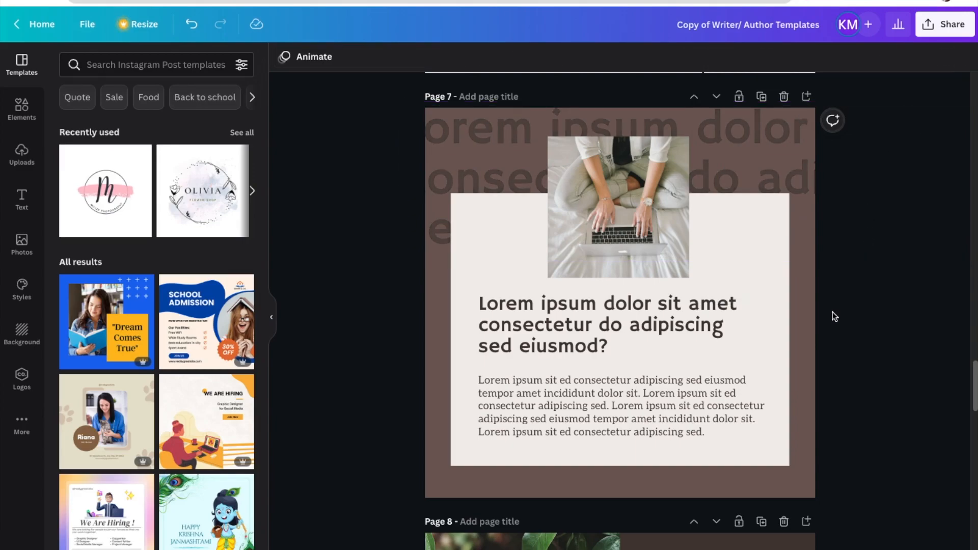
# Step: Look over page 7's heading and examine the photo, text box and handle layouts on pages 8, 9 and 10
pyautogui.click(643, 326)
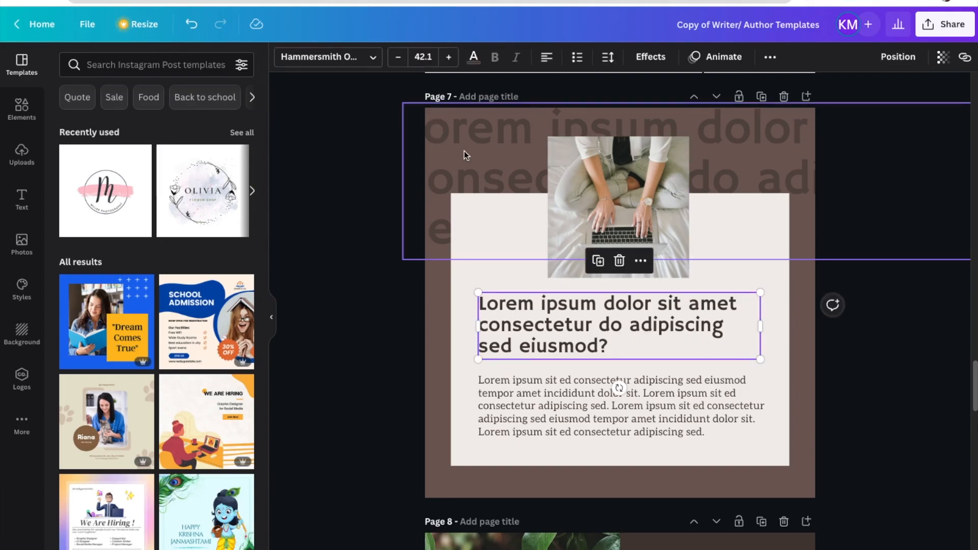
pyautogui.scroll(-9, 464, 151)
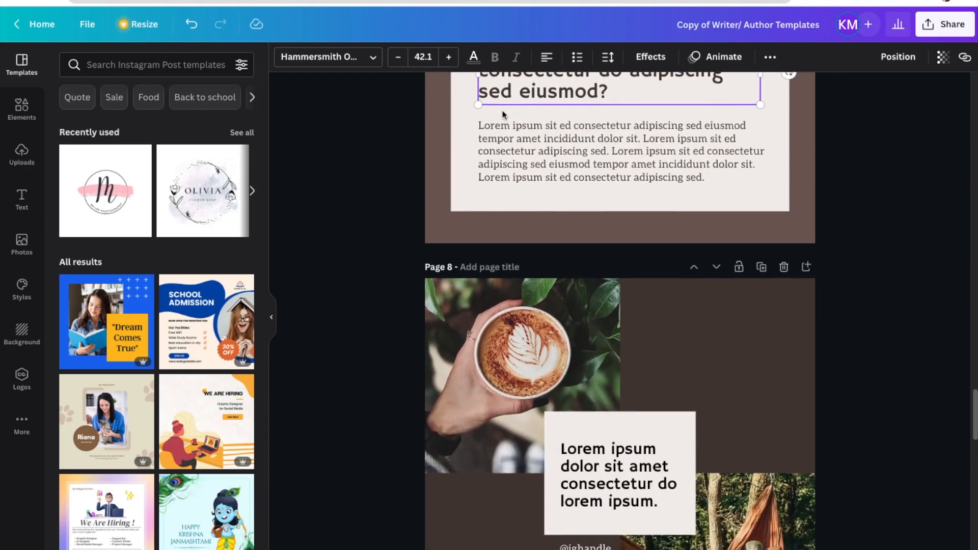
pyautogui.scroll(-1, 511, 122)
pyautogui.scroll(1, 660, 172)
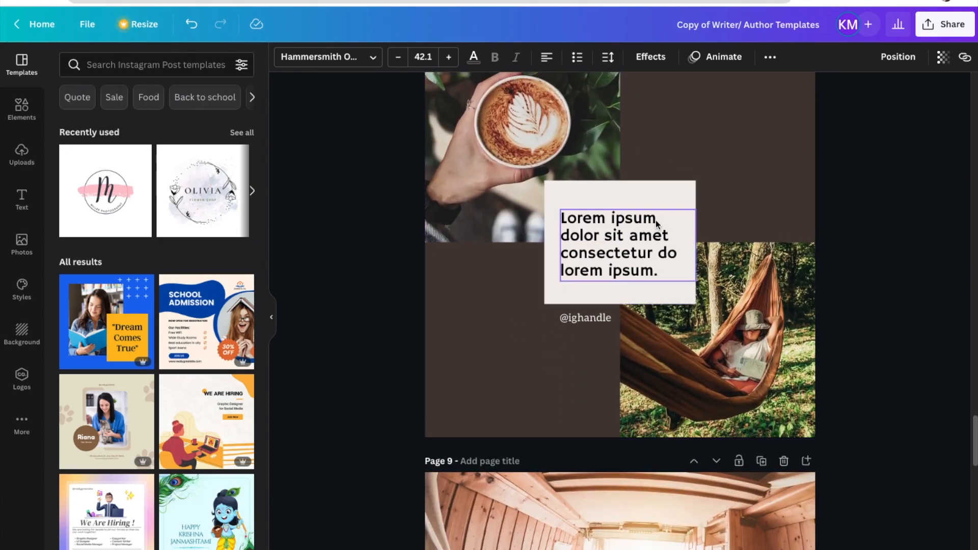
pyautogui.click(641, 251)
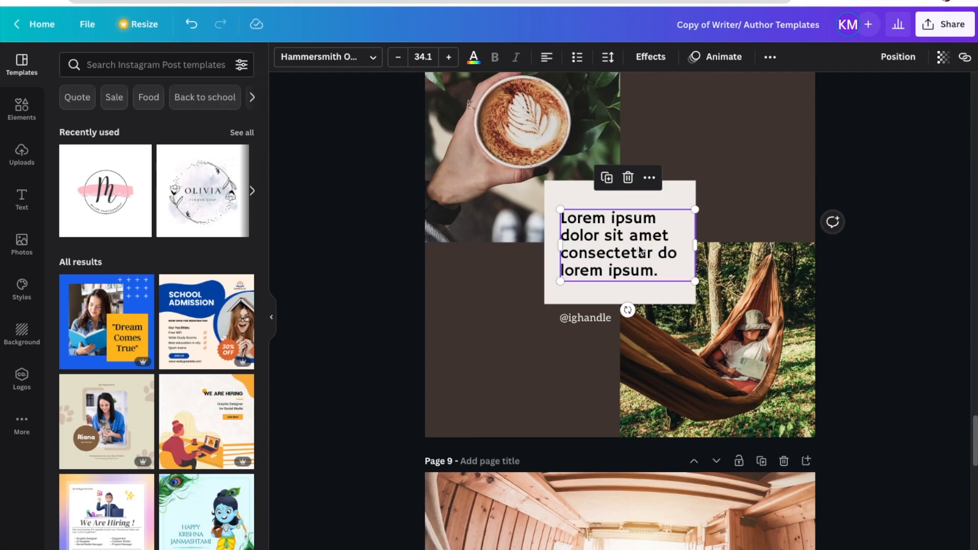
pyautogui.scroll(-2, 611, 241)
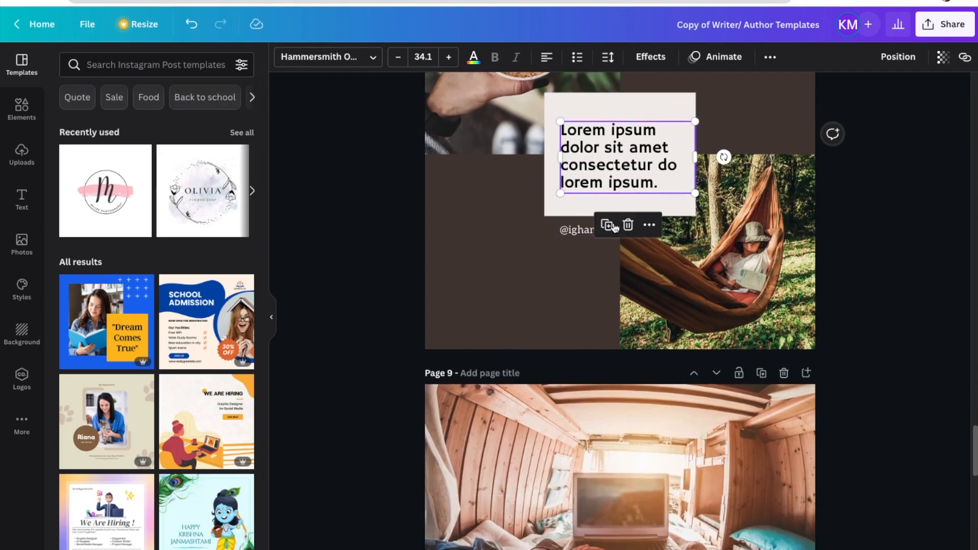
pyautogui.click(483, 232)
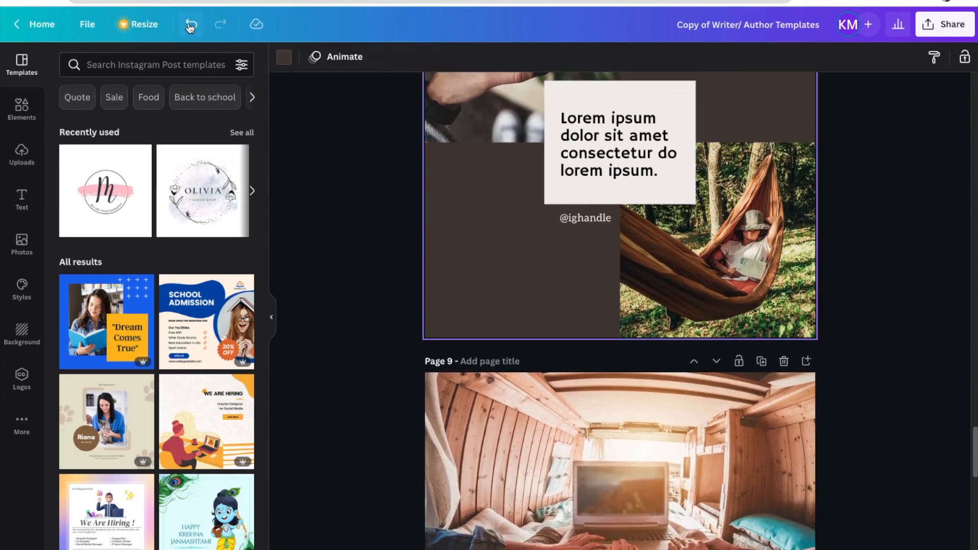
pyautogui.click(789, 237)
pyautogui.scroll(-3, 748, 246)
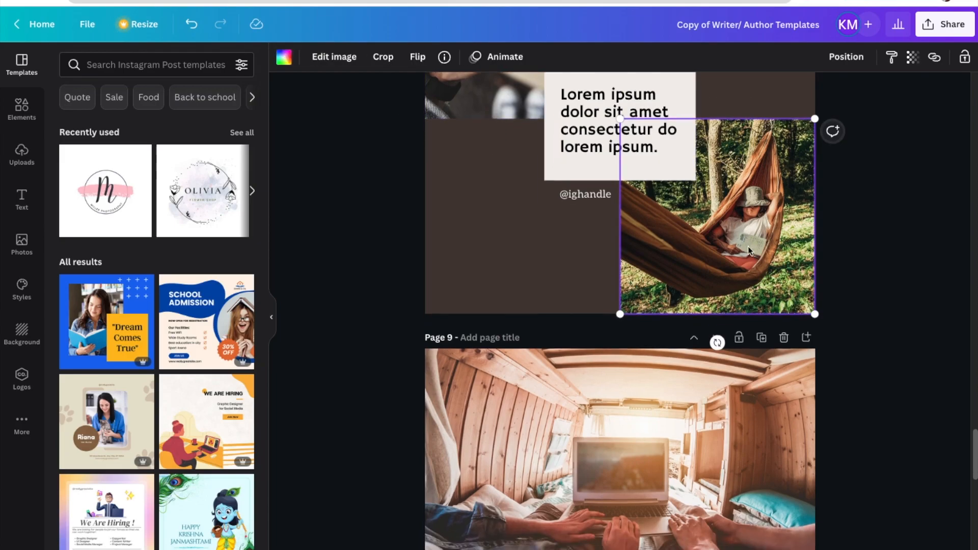
pyautogui.scroll(-12, 717, 193)
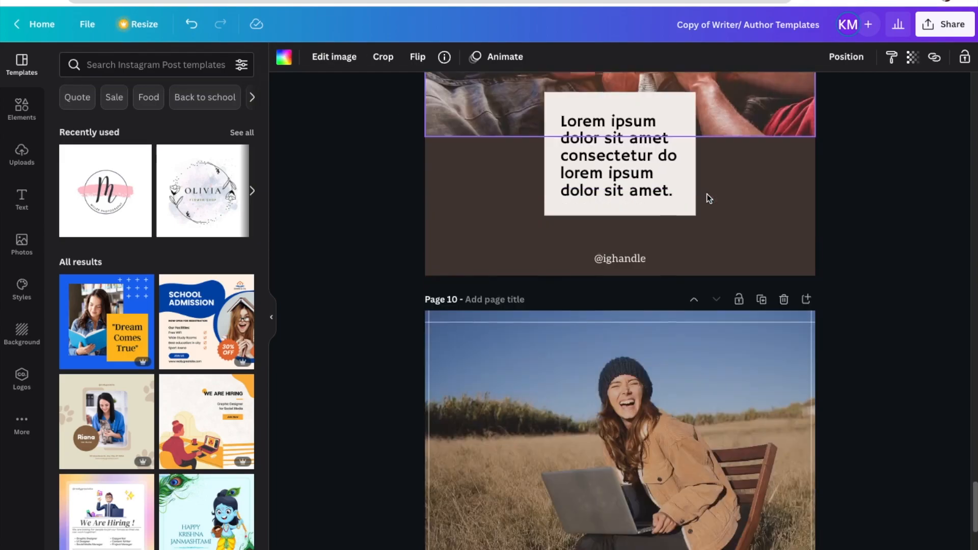
pyautogui.scroll(5, 708, 195)
pyautogui.scroll(-4, 708, 201)
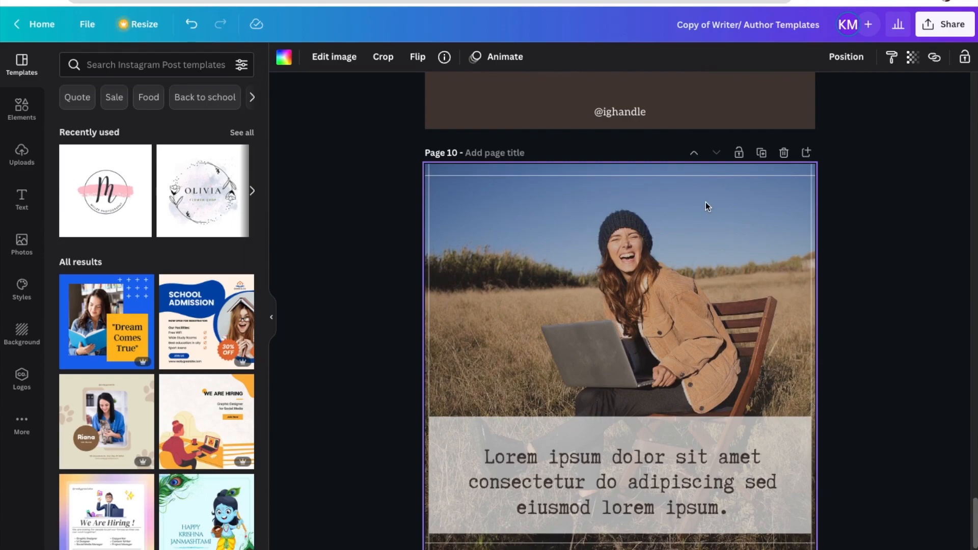
pyautogui.scroll(10, 723, 439)
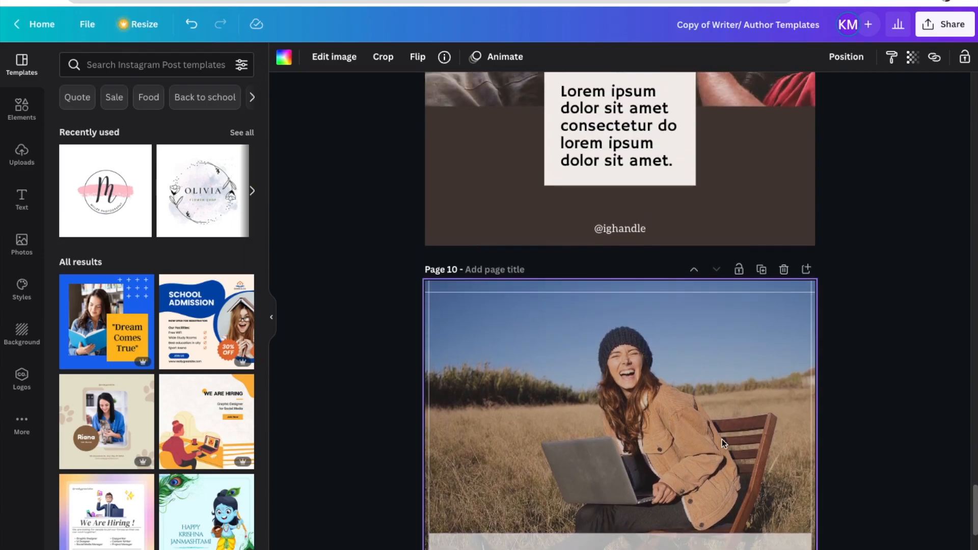